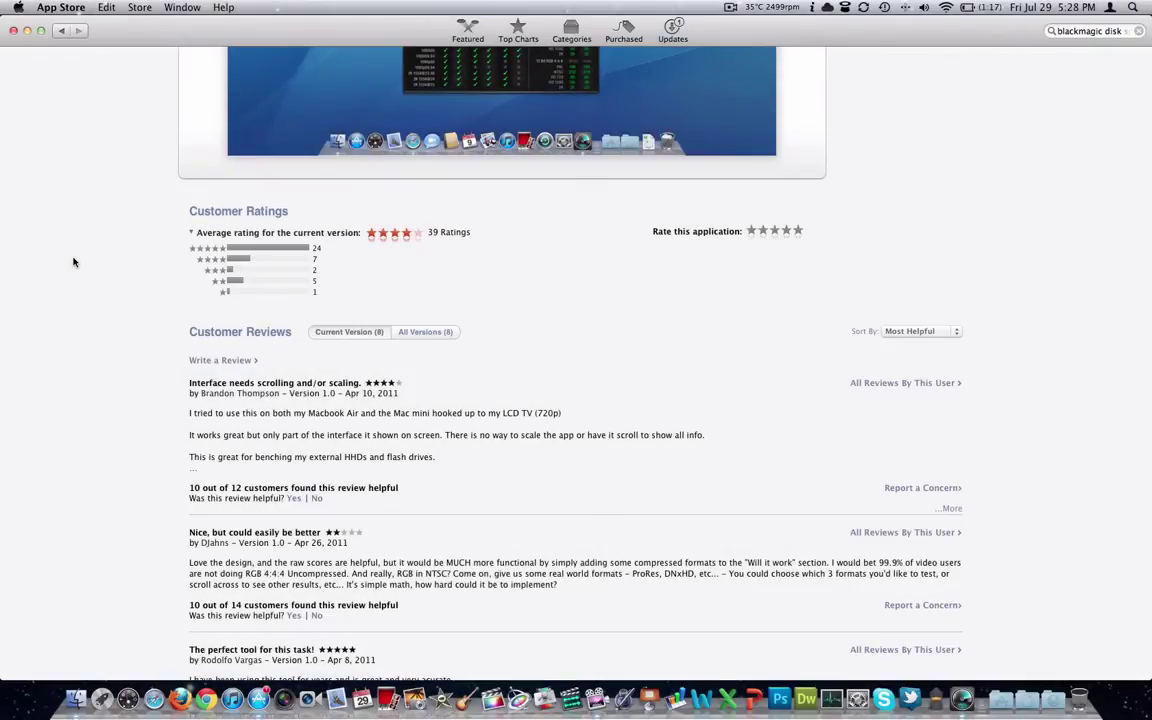
# Switch from the App Store's Blackmagic Disk Speed Test page to the running Disk Speed Test app and hide the App Store.
pyautogui.scroll(10, 73, 262)
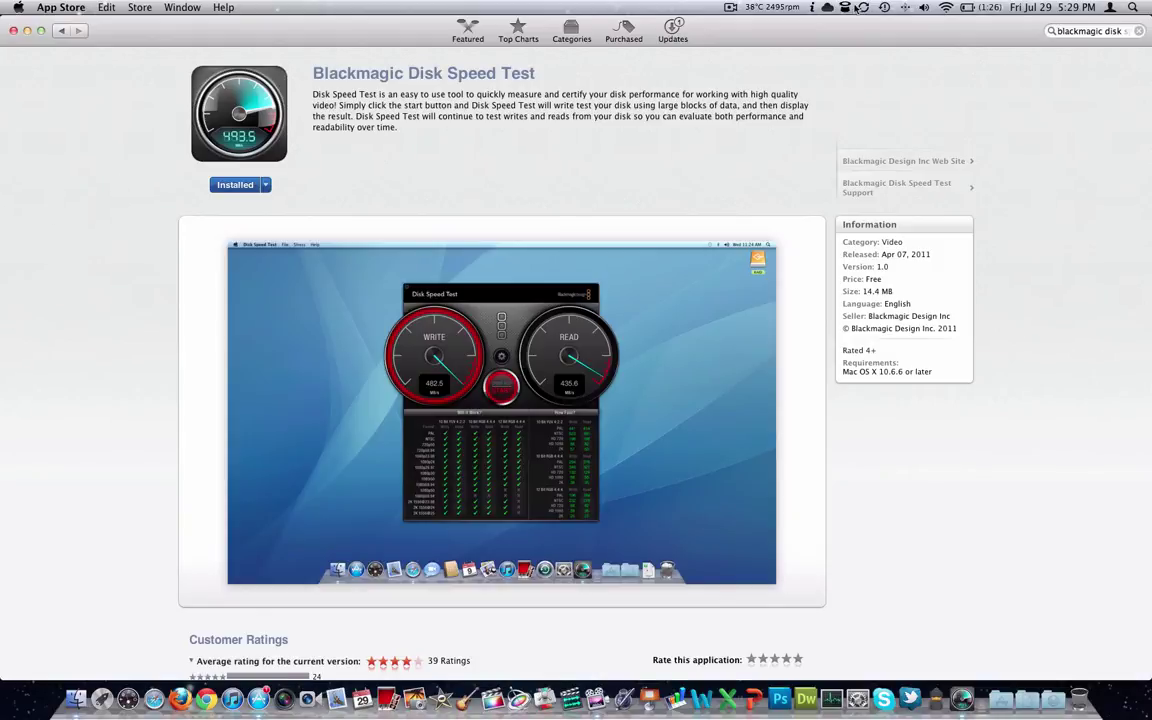
pyautogui.click(1075, 30)
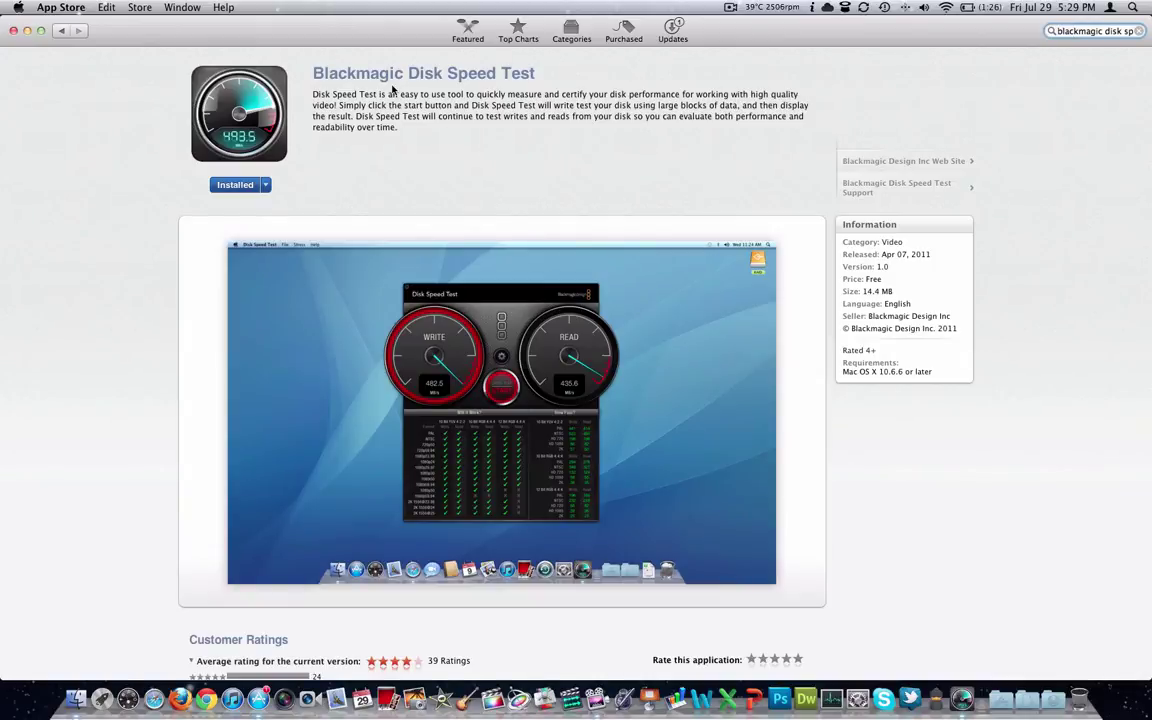
pyautogui.scroll(-3, 392, 90)
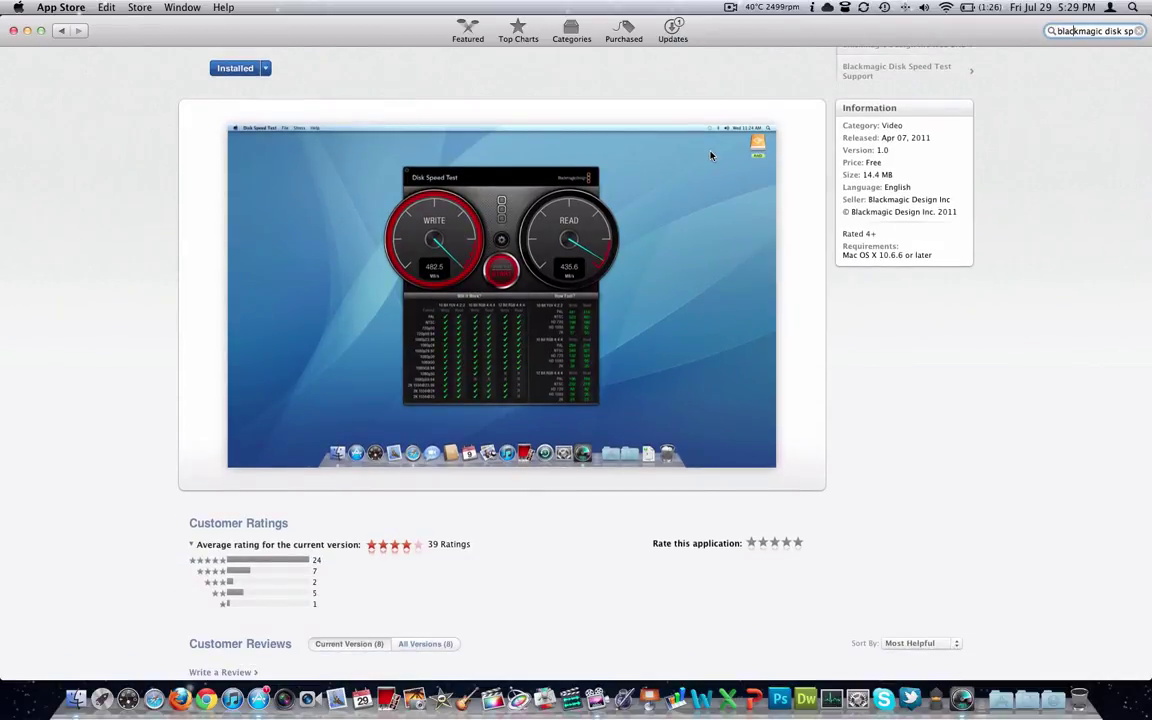
pyautogui.hotkey('ctrl', 'Up')
pyautogui.click(170, 300)
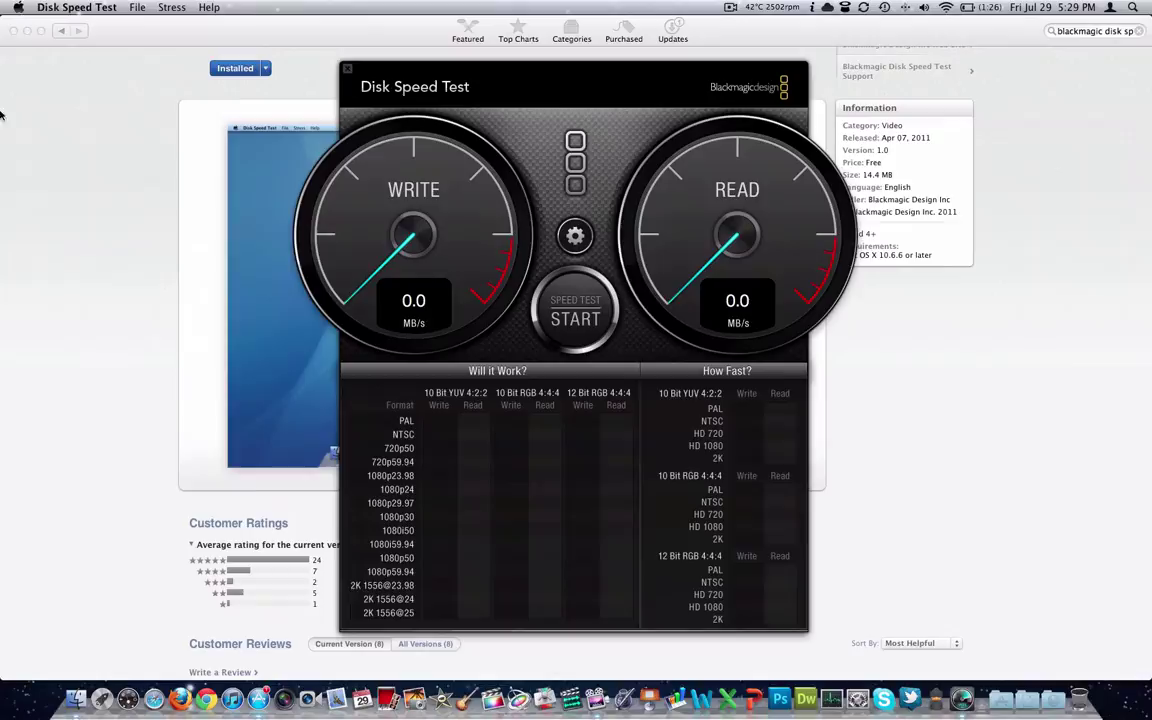
pyautogui.click(114, 134)
pyautogui.press('super+h')
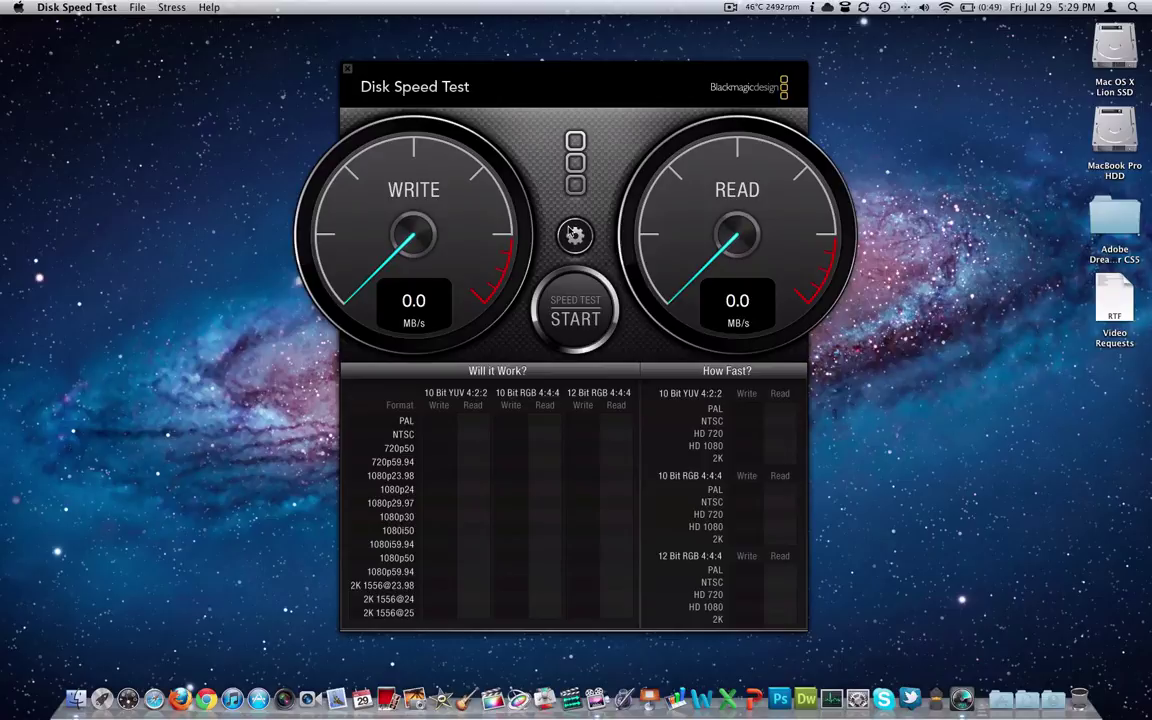
# Set the MacBook Pro HDD as the target drive, and run the write and read speed test on it before stopping it.
pyautogui.click(572, 235)
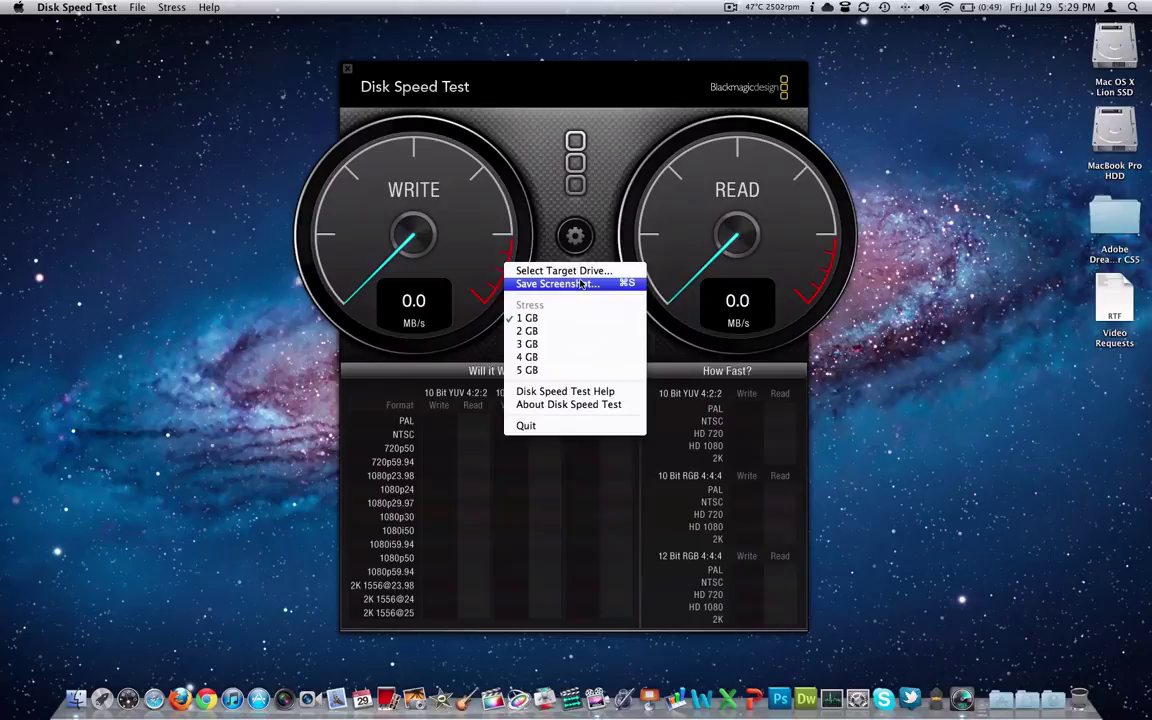
pyautogui.click(582, 271)
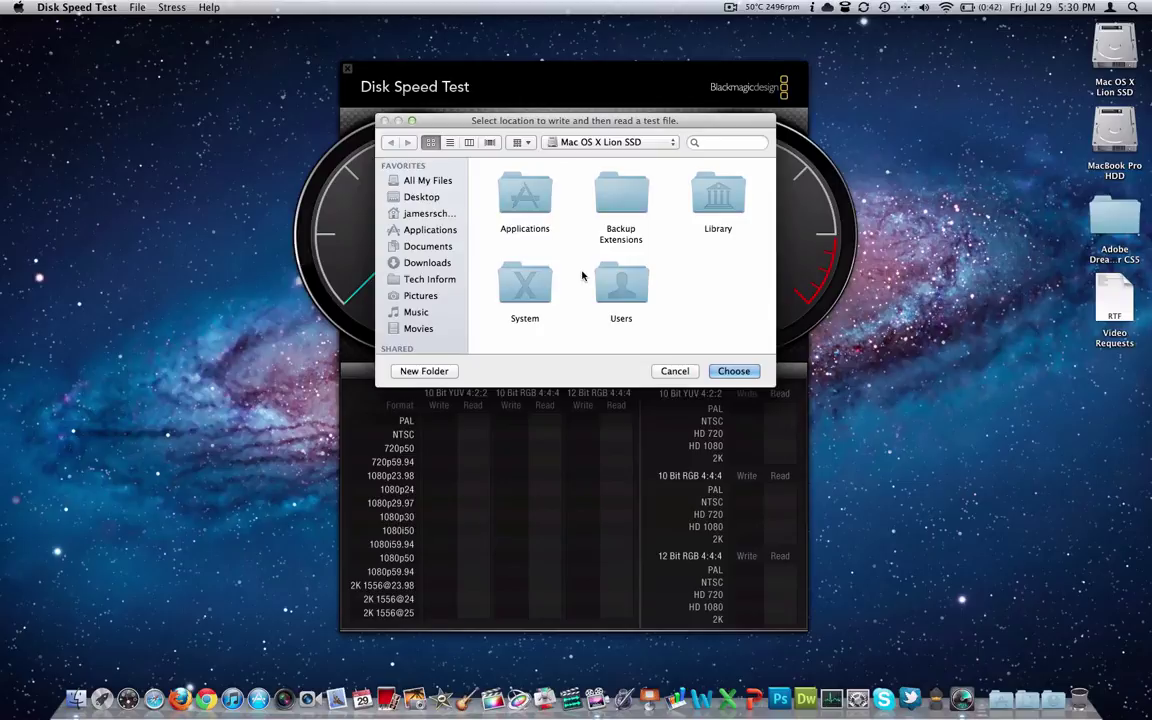
pyautogui.scroll(-3, 447, 265)
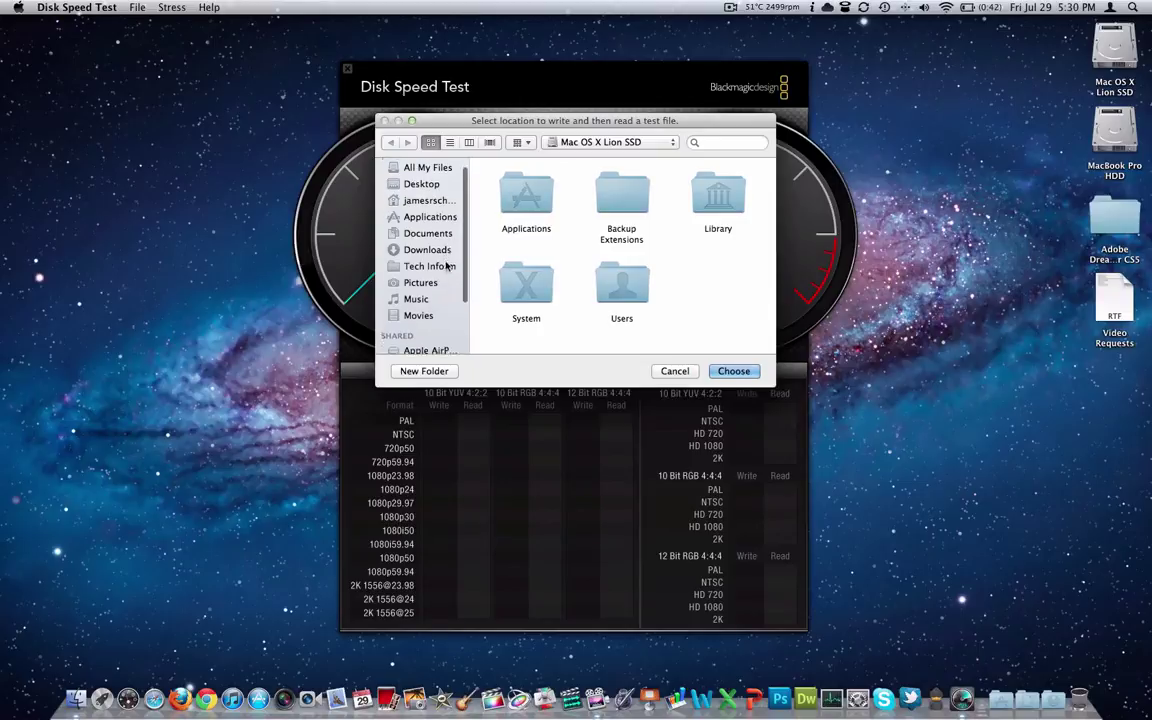
pyautogui.scroll(-3, 460, 340)
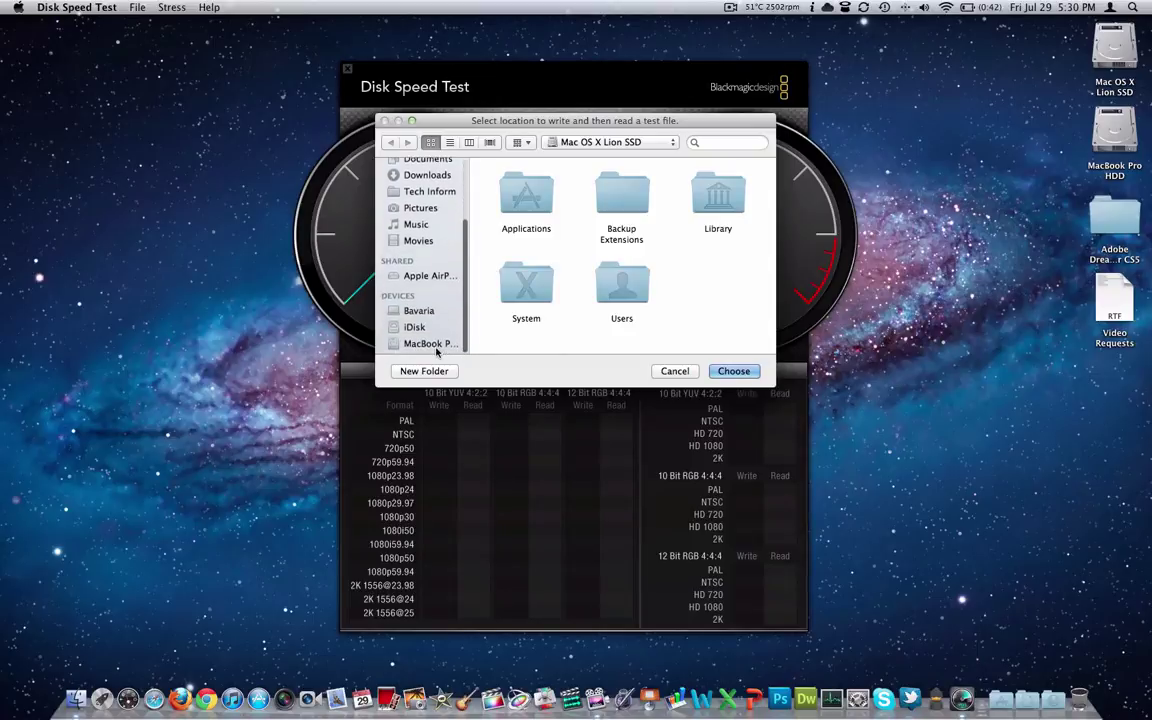
pyautogui.click(436, 347)
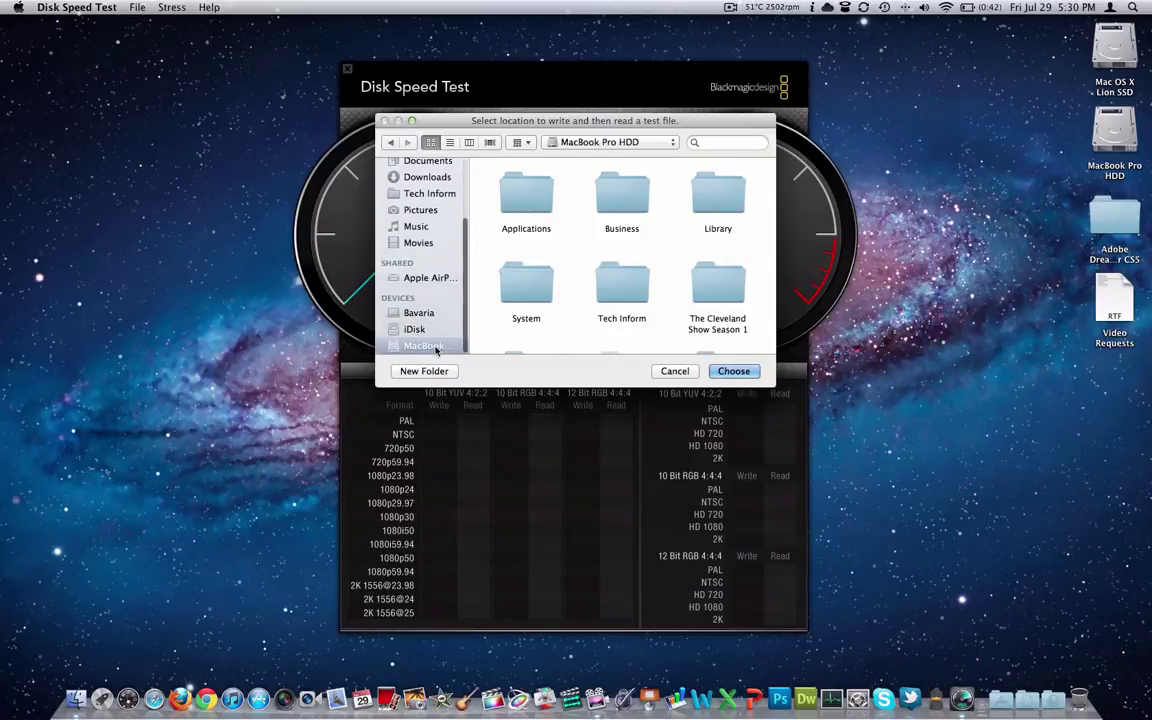
pyautogui.click(733, 371)
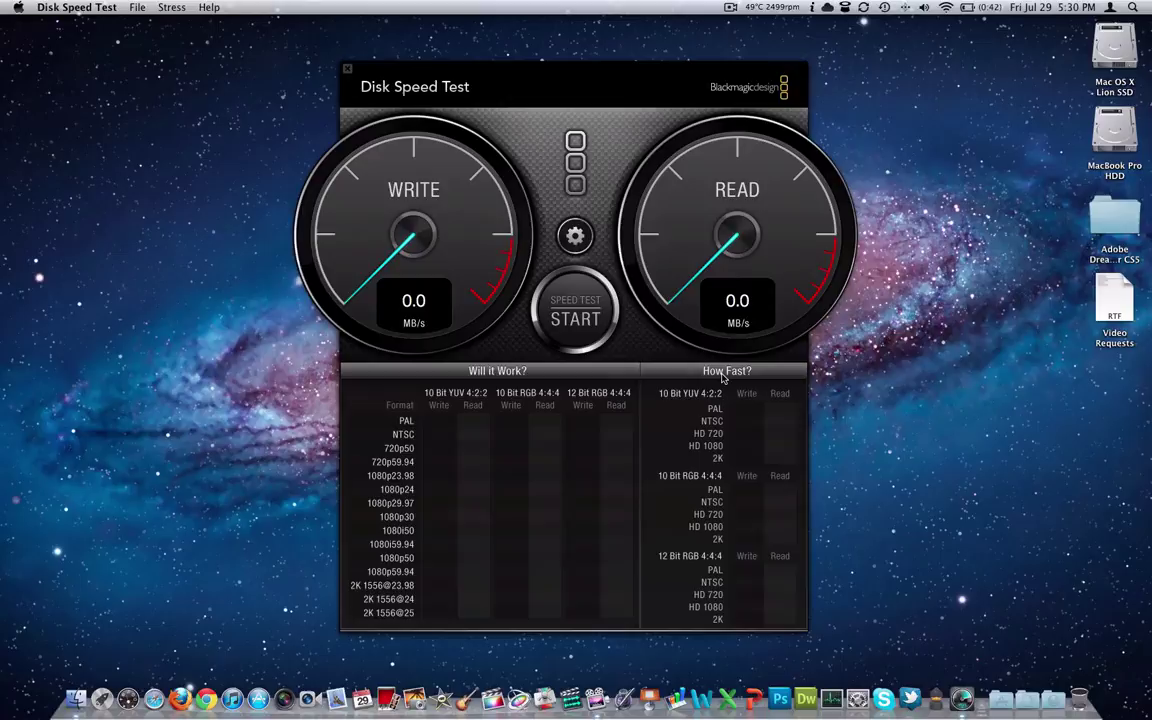
pyautogui.click(583, 328)
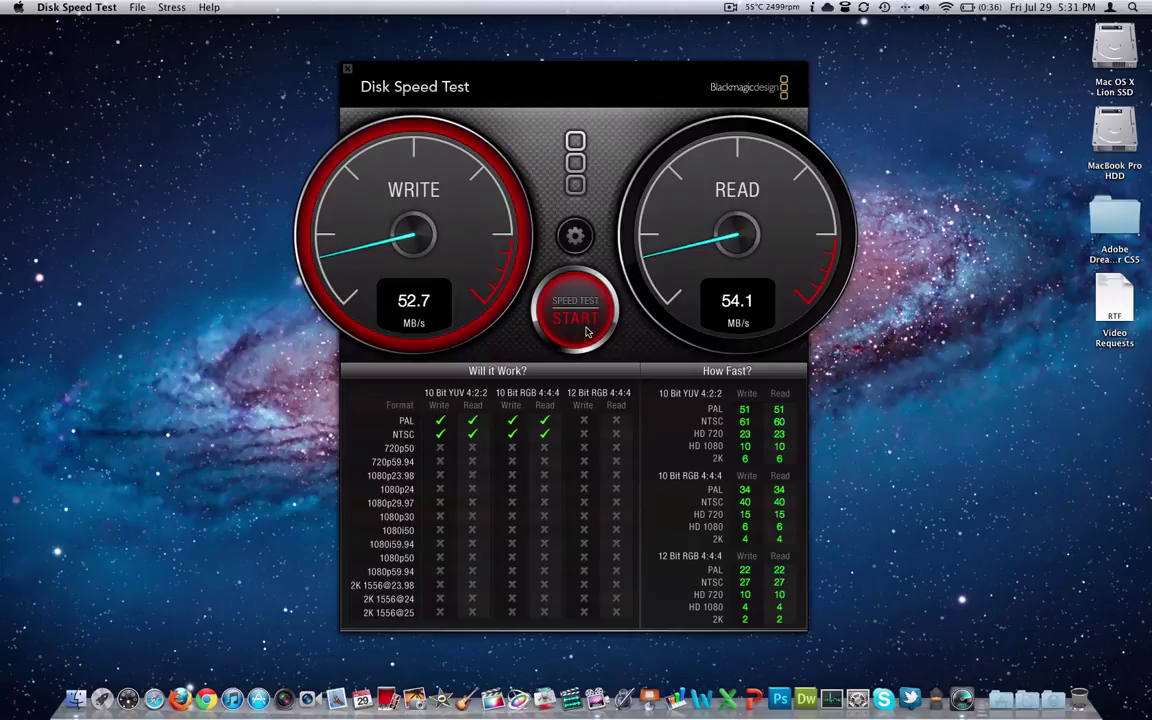
pyautogui.click(582, 336)
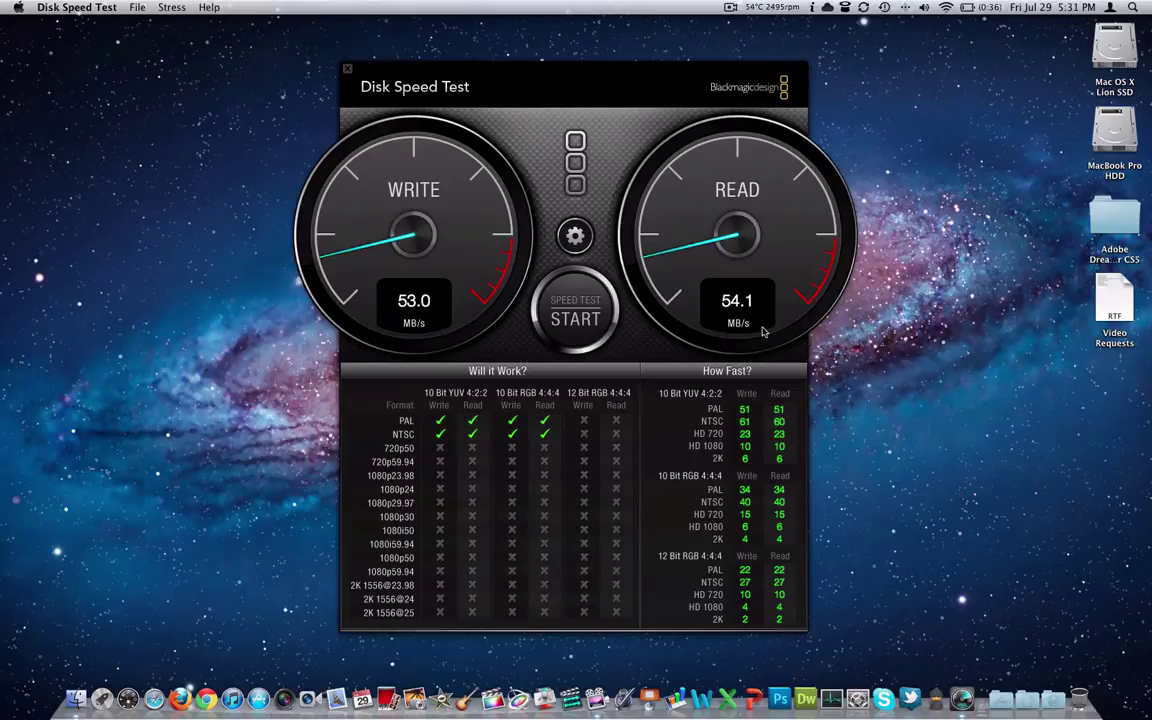
# Set the AirPort Drive on the Apple AirPort Extreme as the target drive.
pyautogui.click(578, 245)
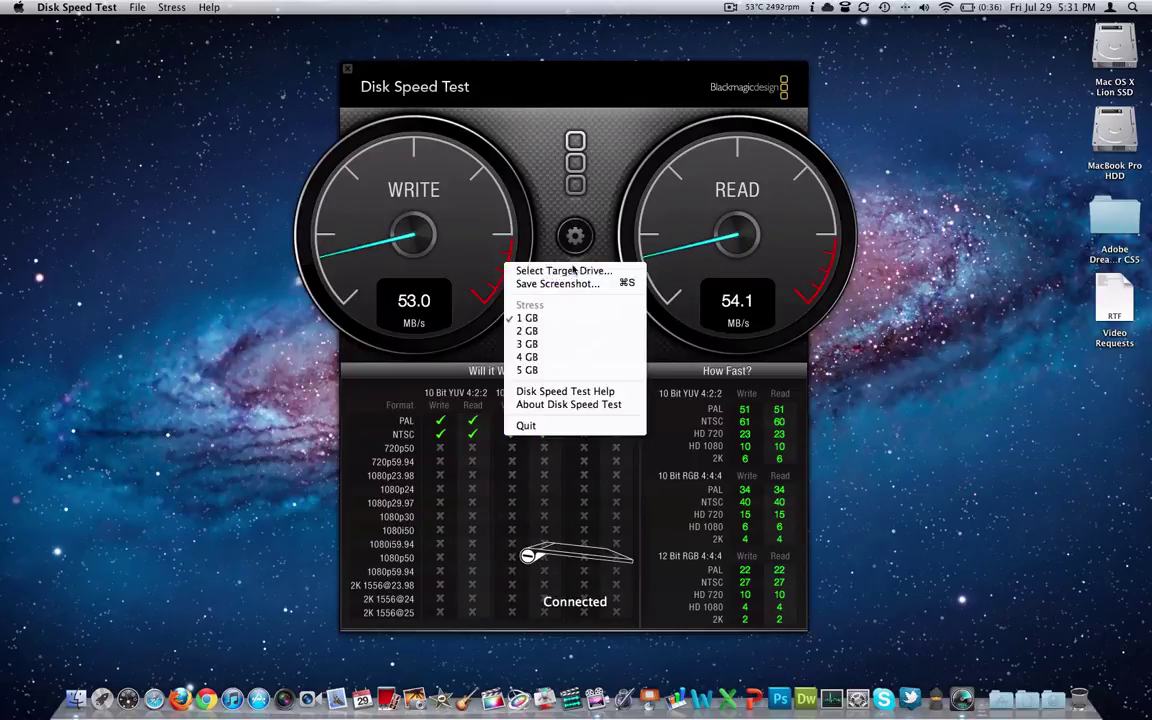
pyautogui.click(563, 270)
pyautogui.scroll(-5, 445, 285)
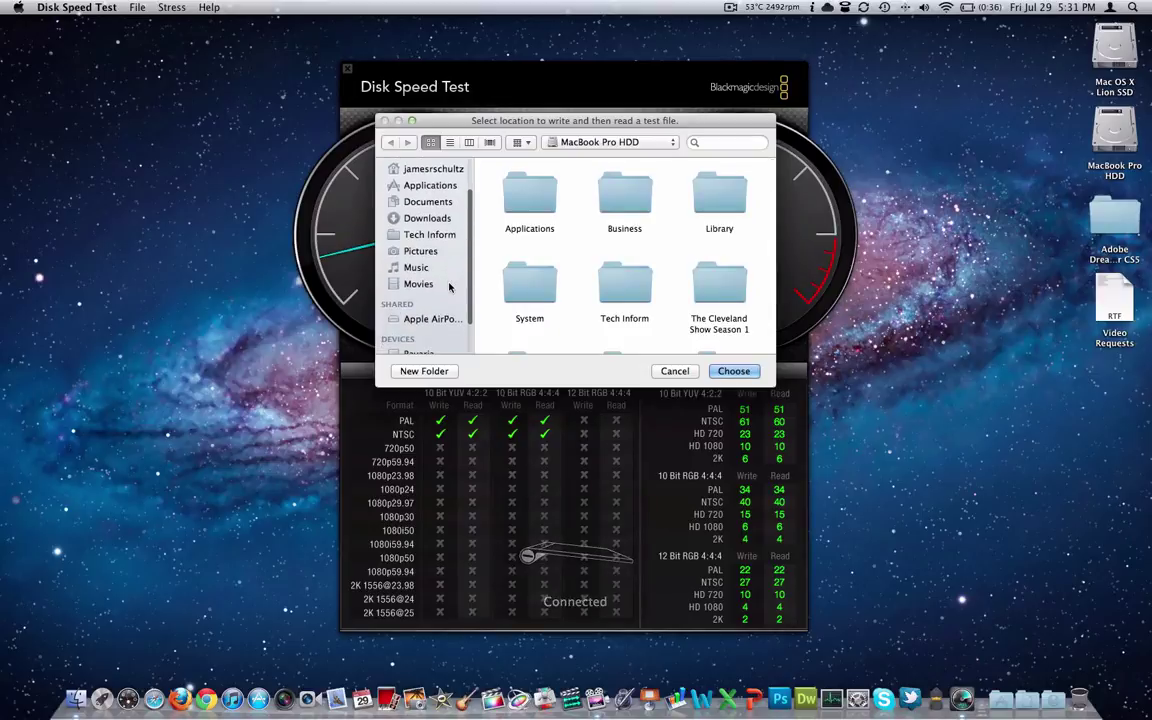
pyautogui.click(430, 278)
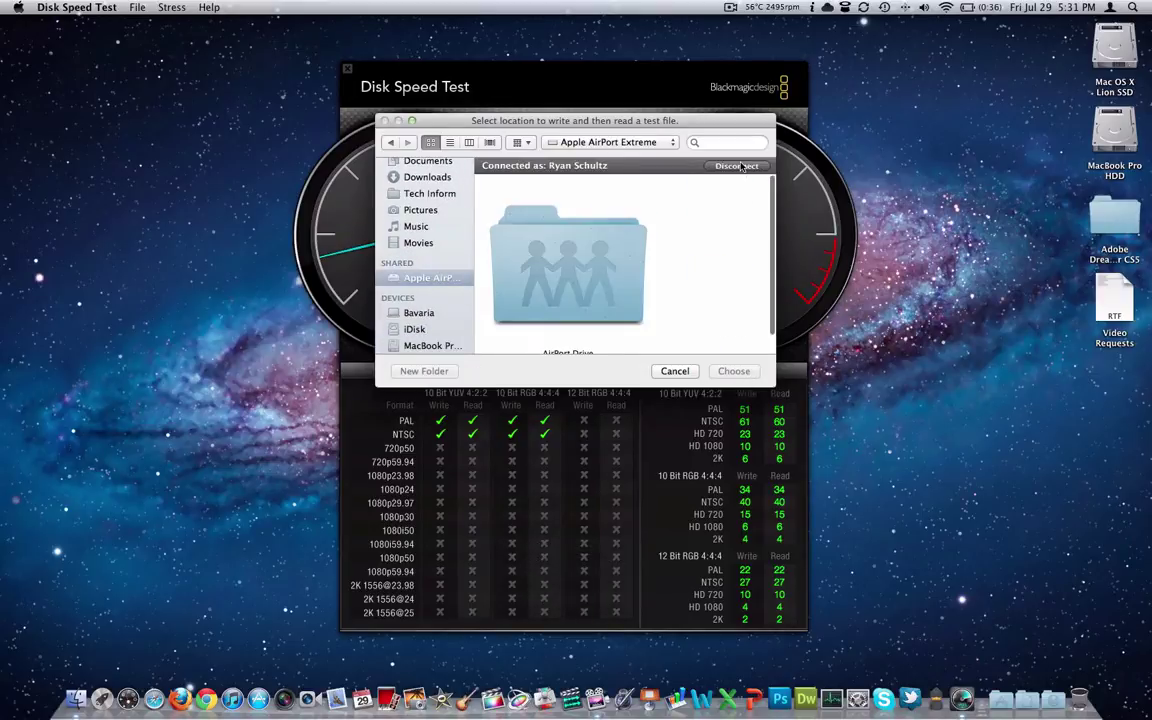
pyautogui.doubleClick(595, 295)
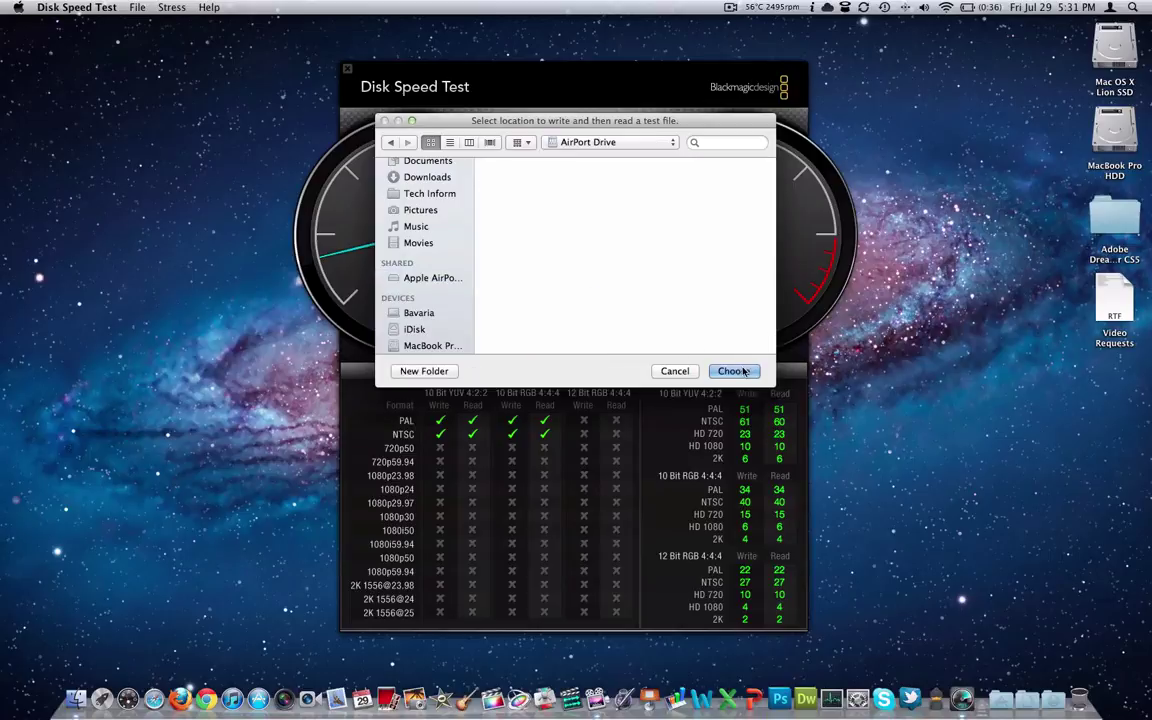
pyautogui.click(733, 371)
# Start and stop the speed test on the AirPort Drive twice.
pyautogui.click(590, 335)
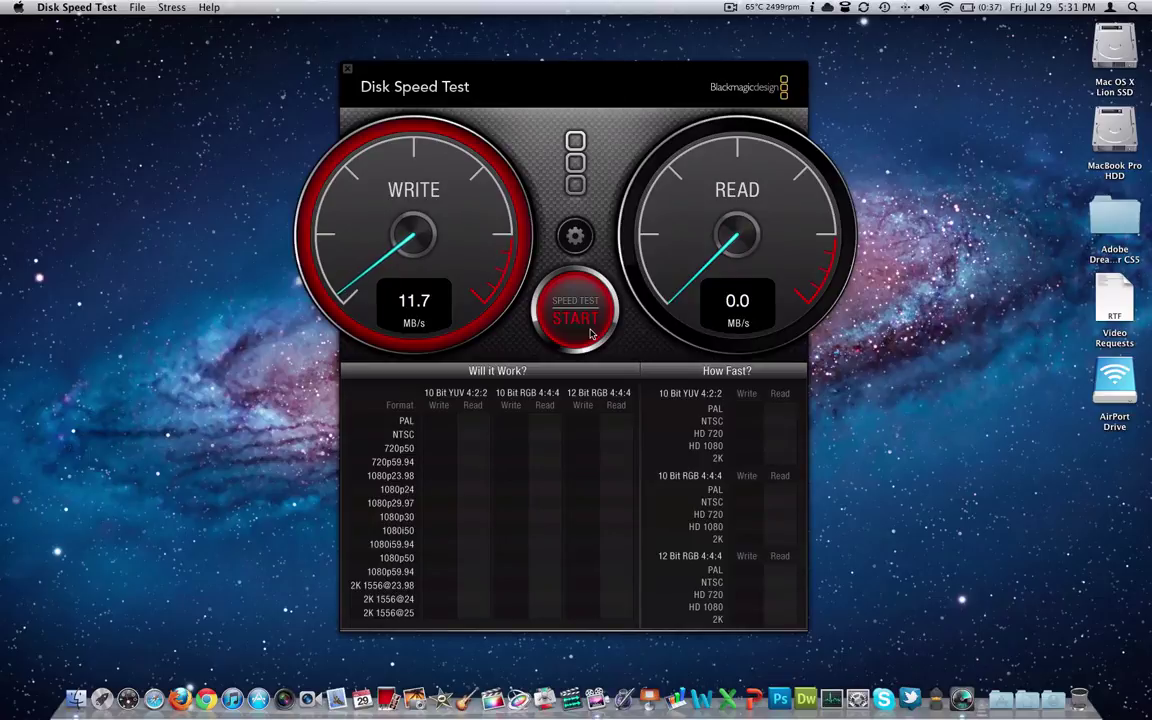
pyautogui.click(590, 333)
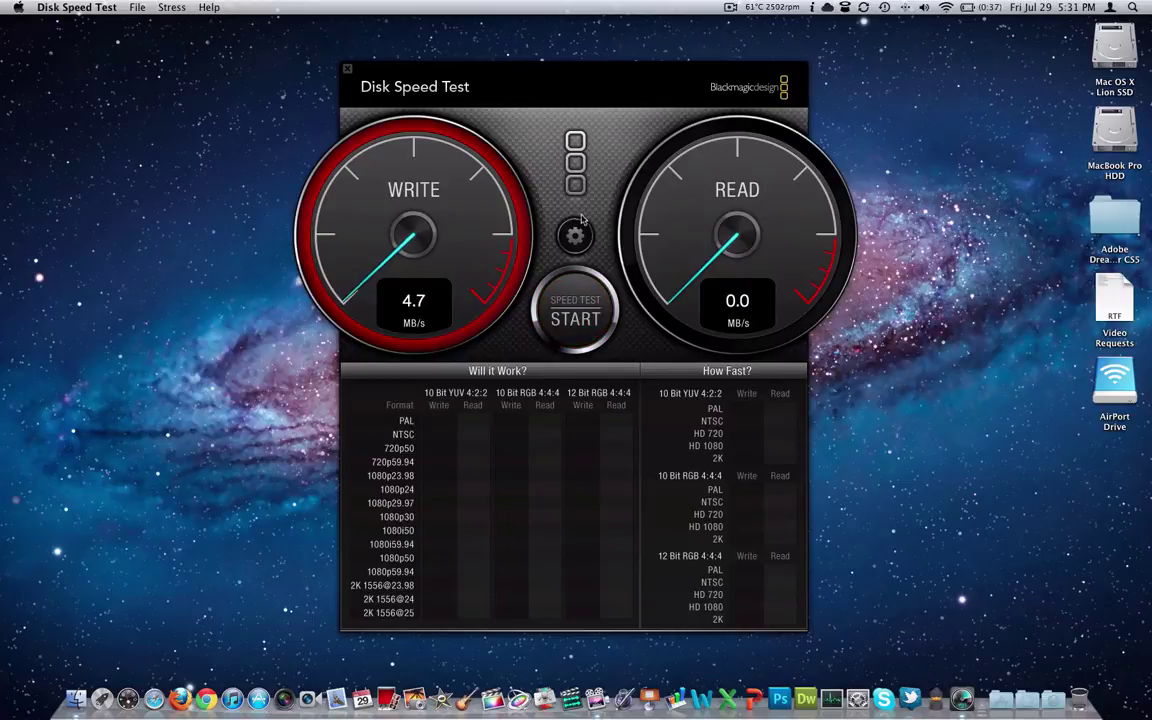
pyautogui.click(573, 325)
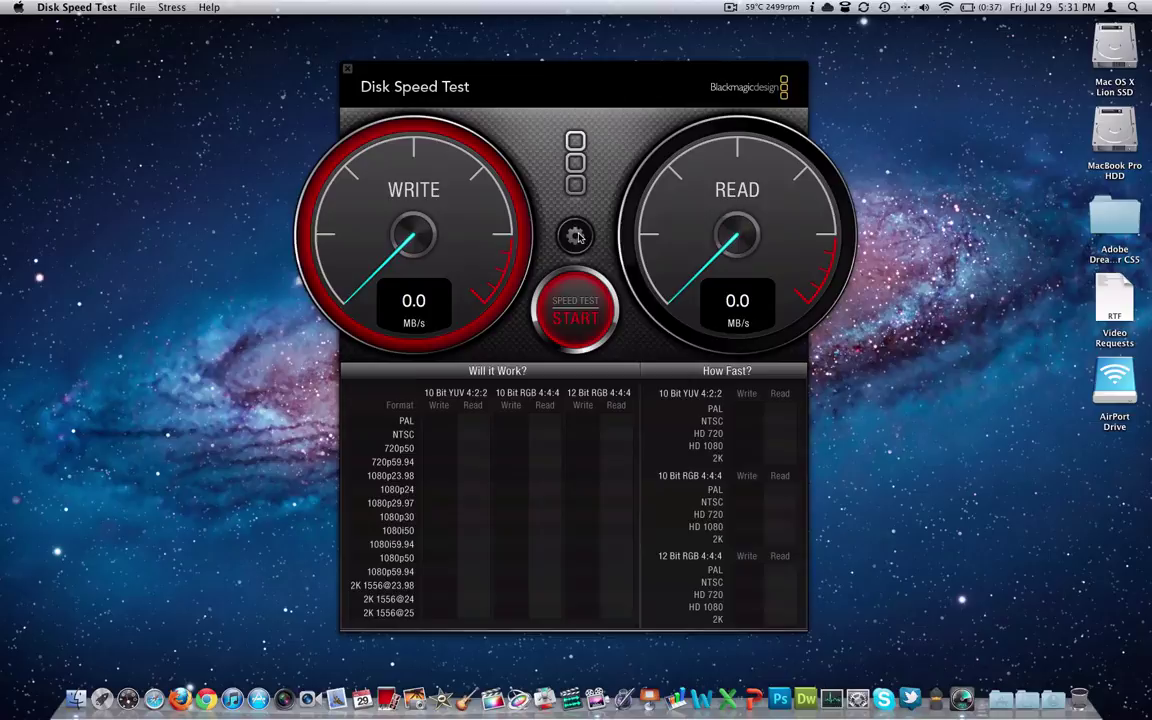
pyautogui.click(575, 318)
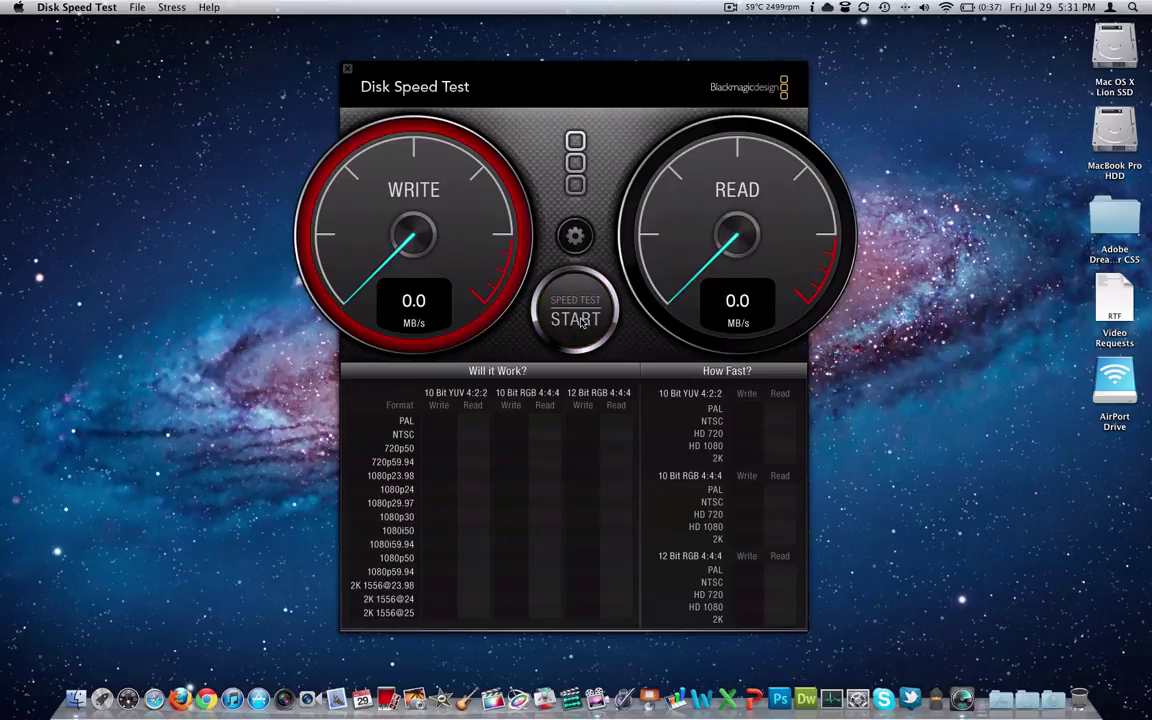
# Set the Mac OS X Lion SSD as the target drive and start the speed test on it.
pyautogui.click(580, 238)
pyautogui.click(568, 266)
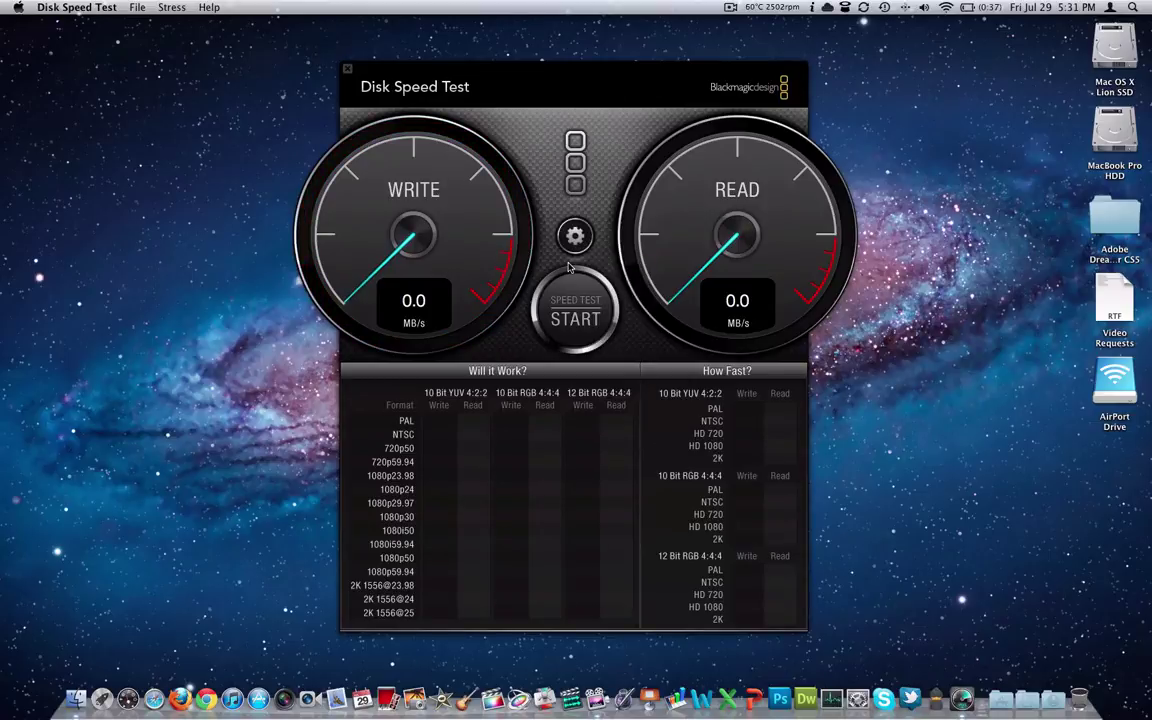
pyautogui.click(575, 236)
pyautogui.click(462, 380)
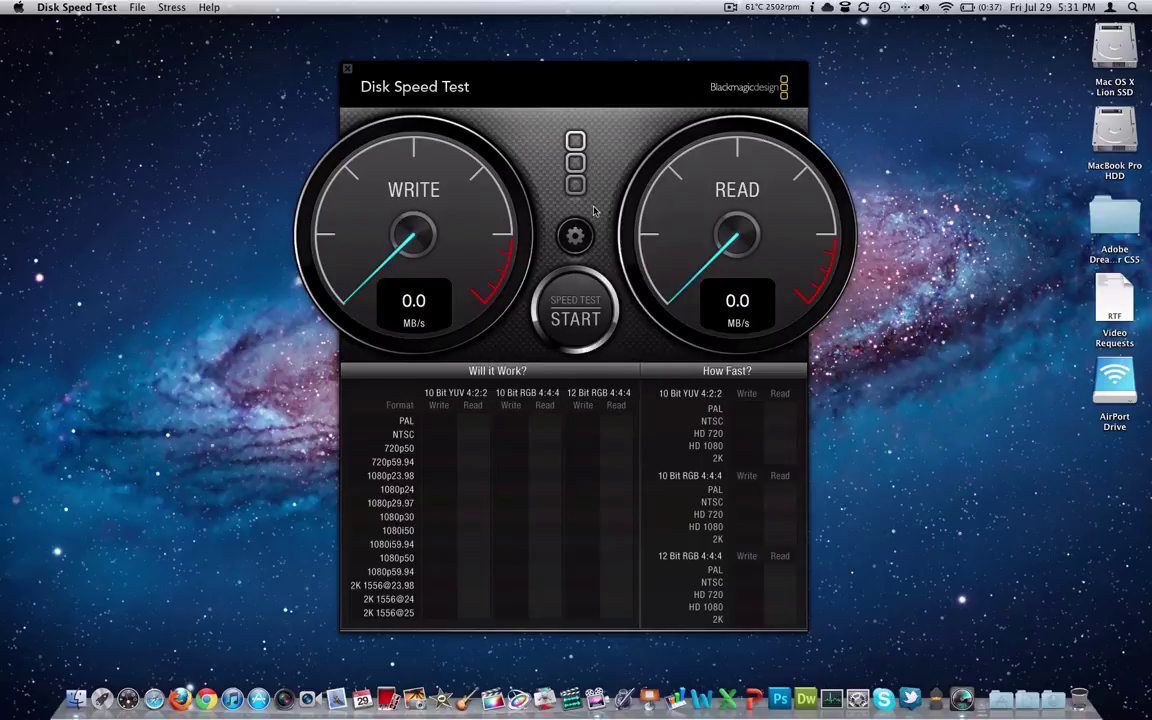
pyautogui.click(576, 236)
pyautogui.scroll(-4, 440, 270)
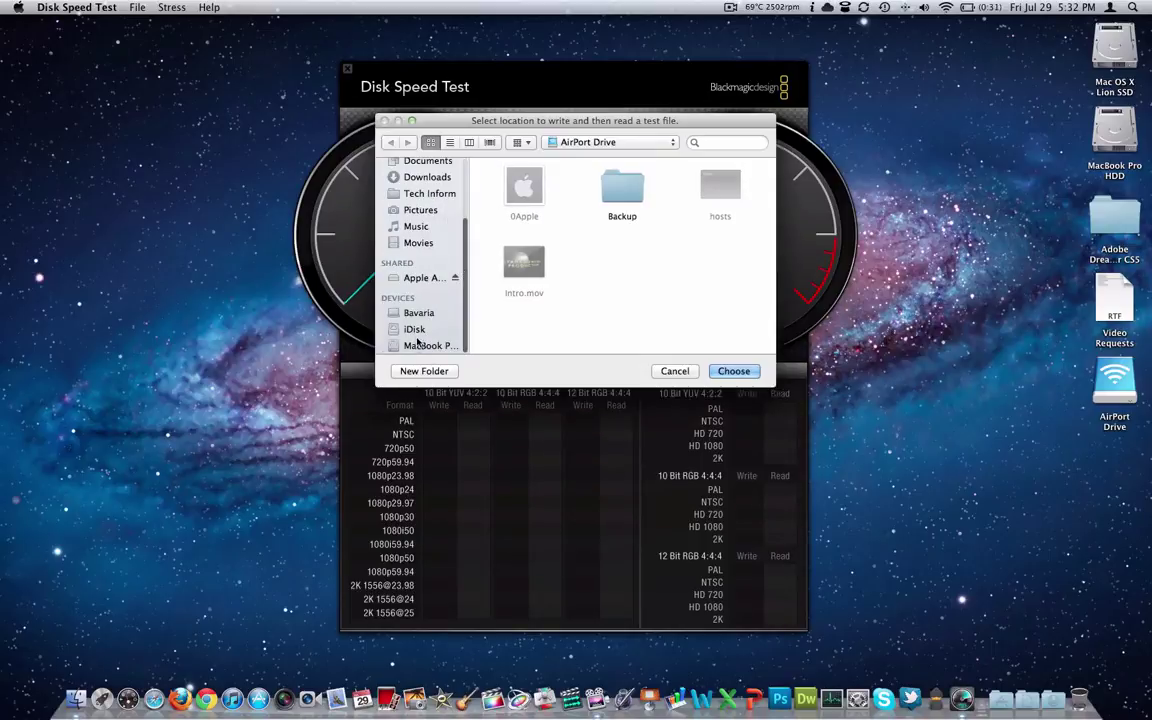
pyautogui.click(418, 312)
pyautogui.doubleClick(614, 197)
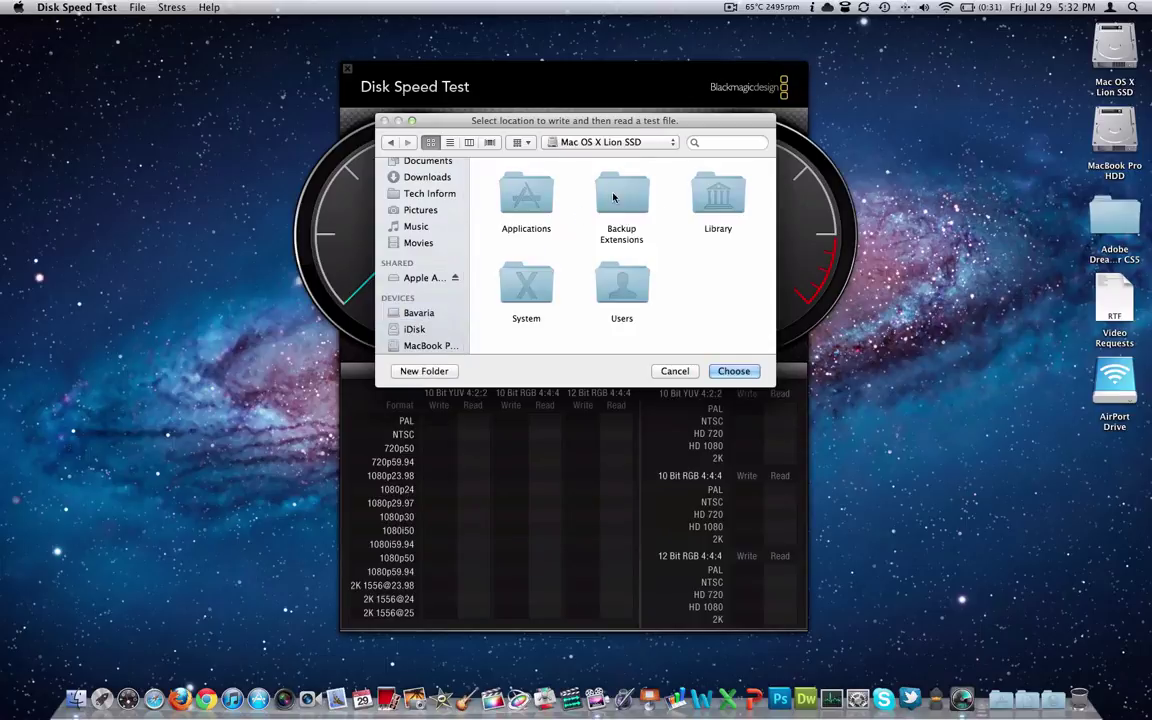
pyautogui.click(718, 374)
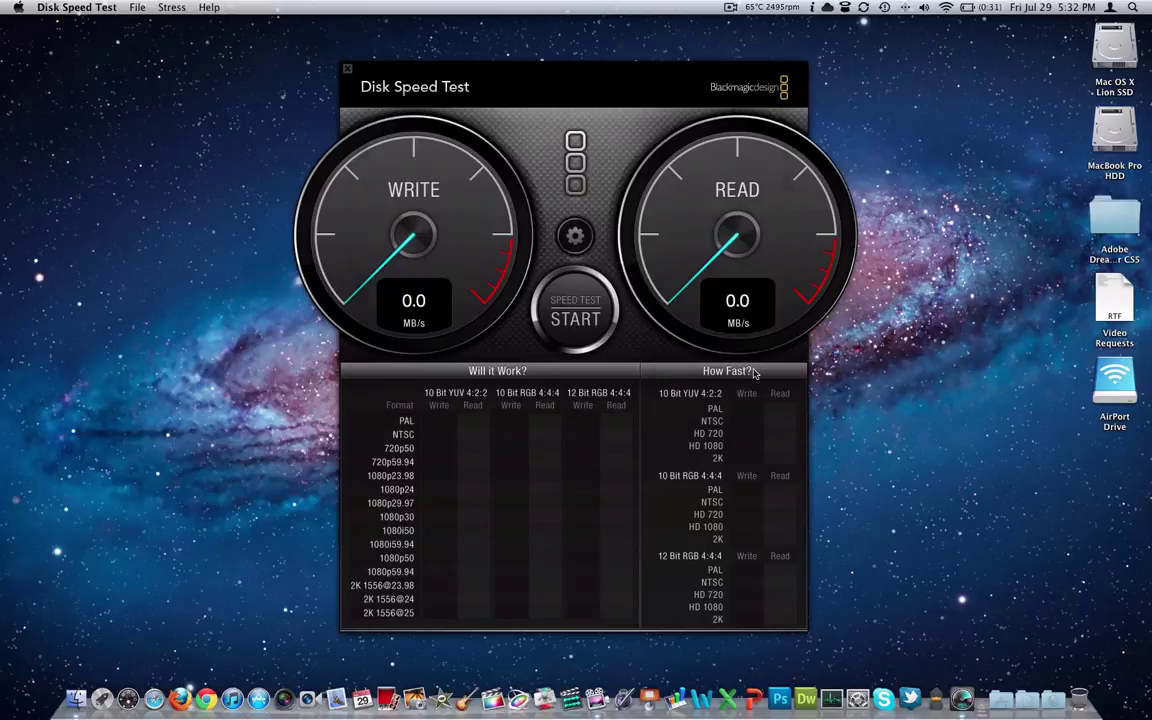
pyautogui.click(577, 311)
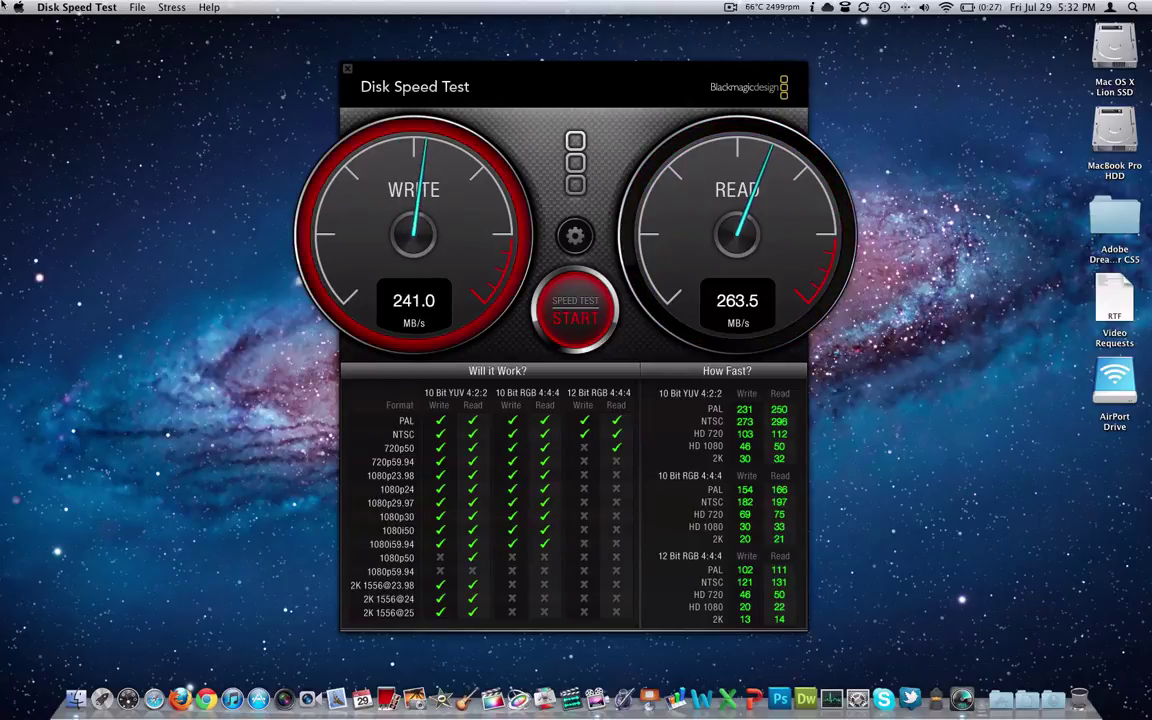
pyautogui.click(95, 7)
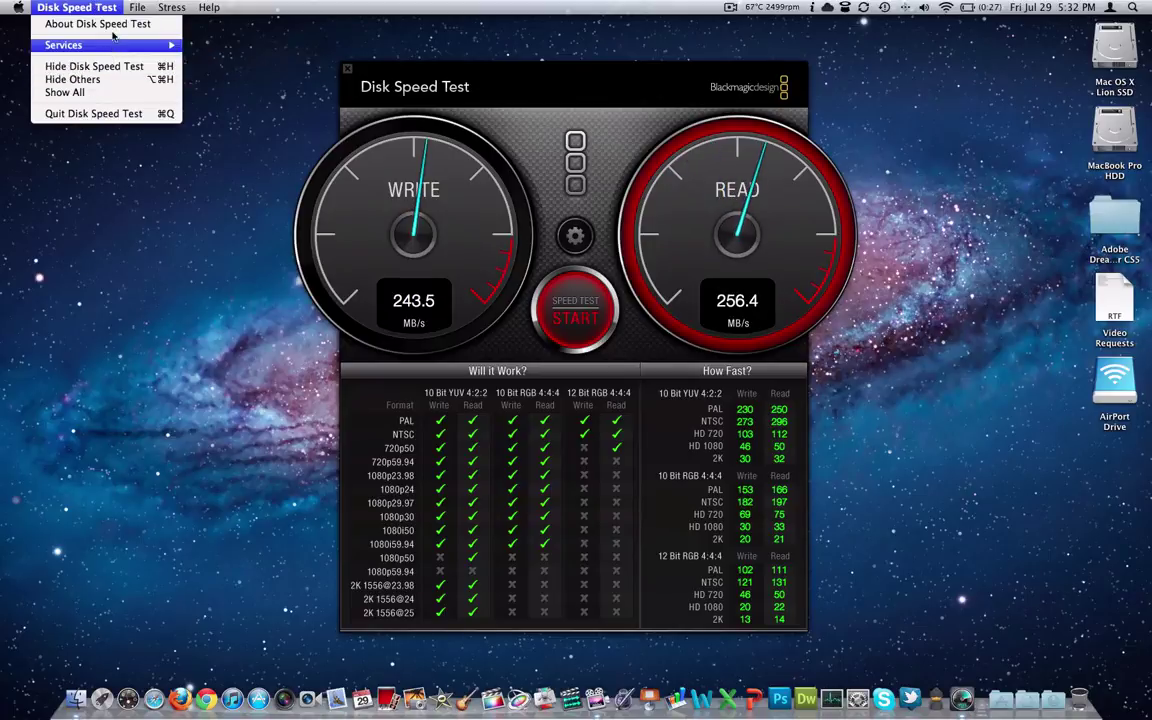
pyautogui.moveTo(136, 7)
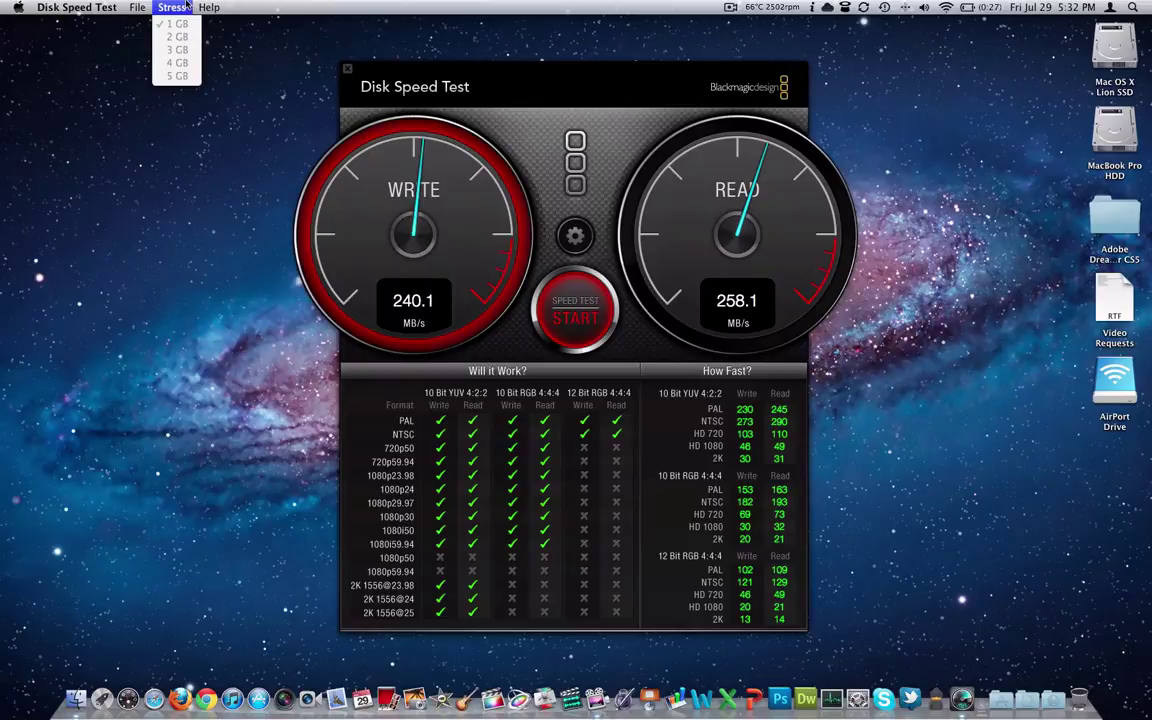
pyautogui.moveTo(207, 6)
pyautogui.moveTo(350, 80); pyautogui.dragTo(645, 345)
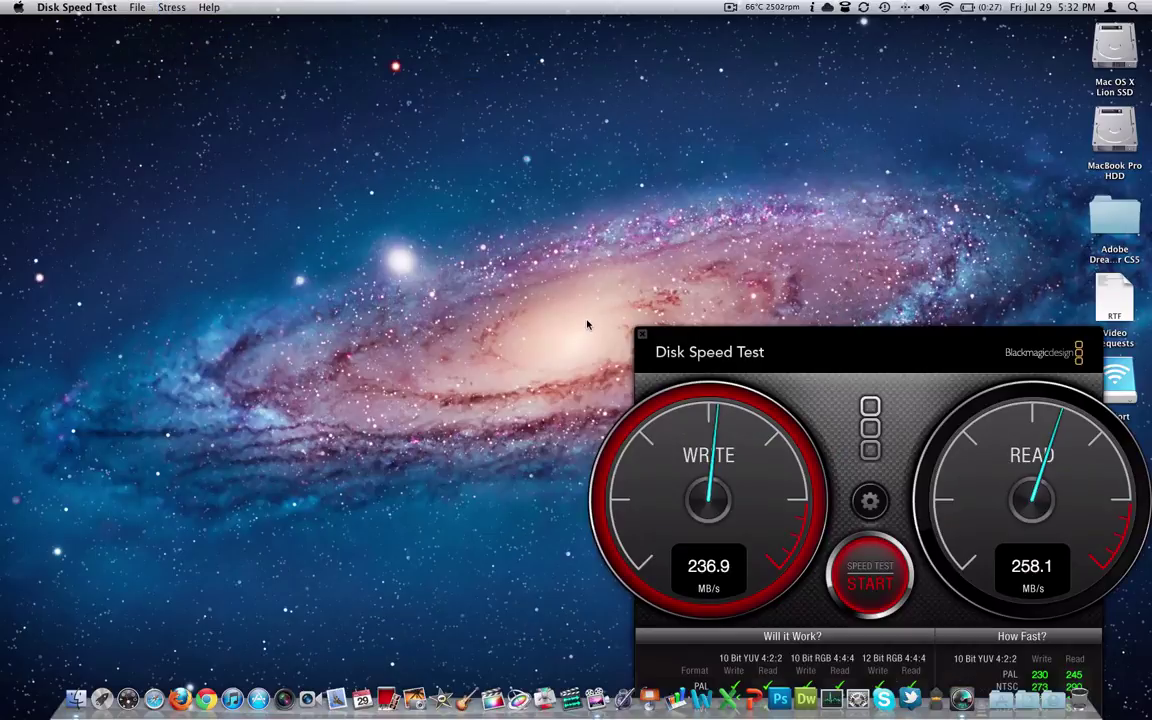
pyautogui.moveTo(922, 474); pyautogui.dragTo(625, 194)
# Stop the running speed test and quit Disk Speed Test.
pyautogui.click(571, 295)
pyautogui.click(571, 220)
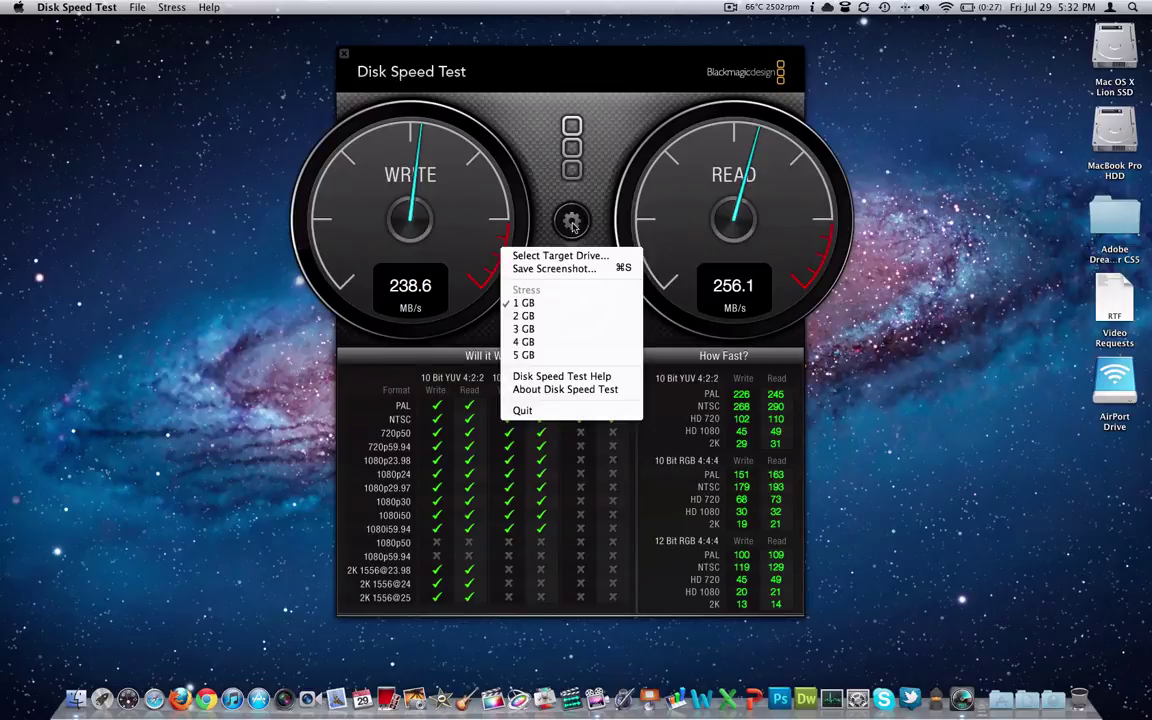
pyautogui.click(599, 410)
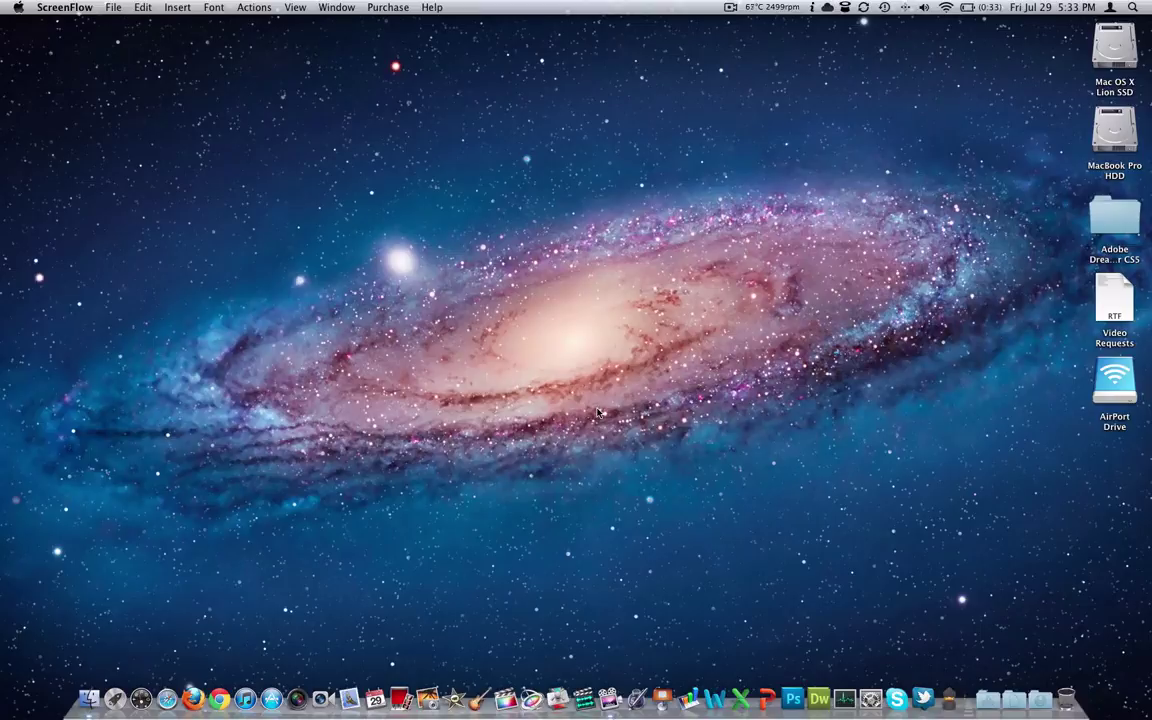
# Eject the AirPort Drive from the desktop.
pyautogui.click(1117, 390)
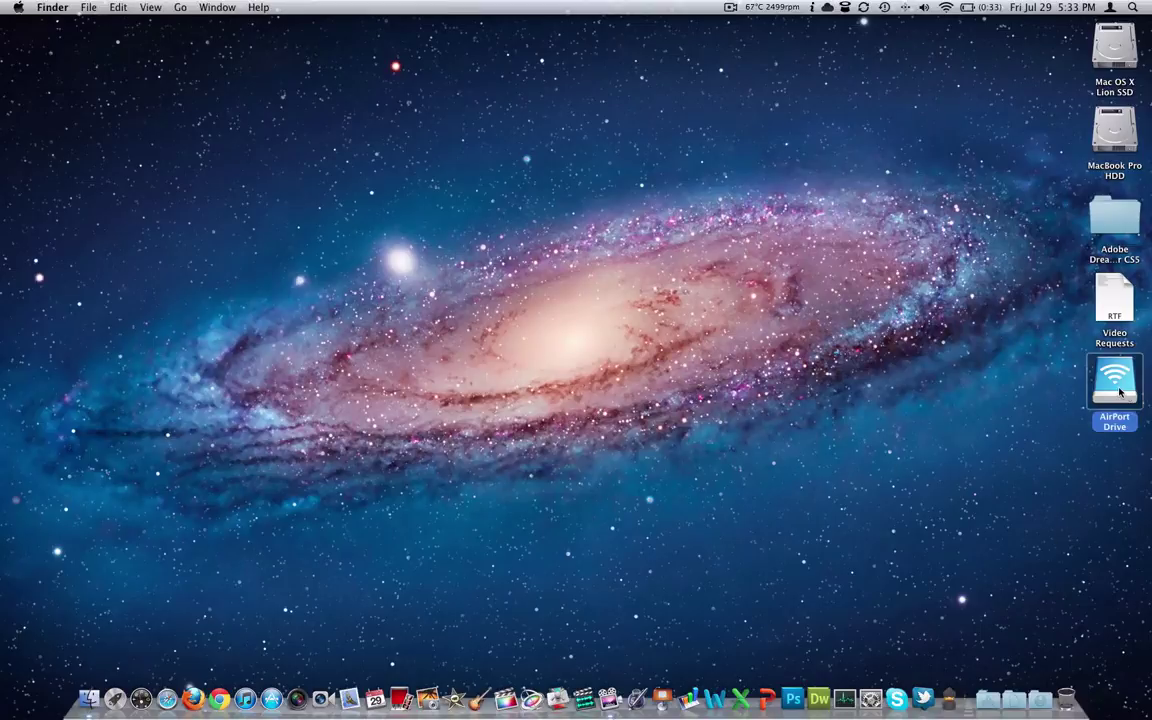
pyautogui.press('super+e')
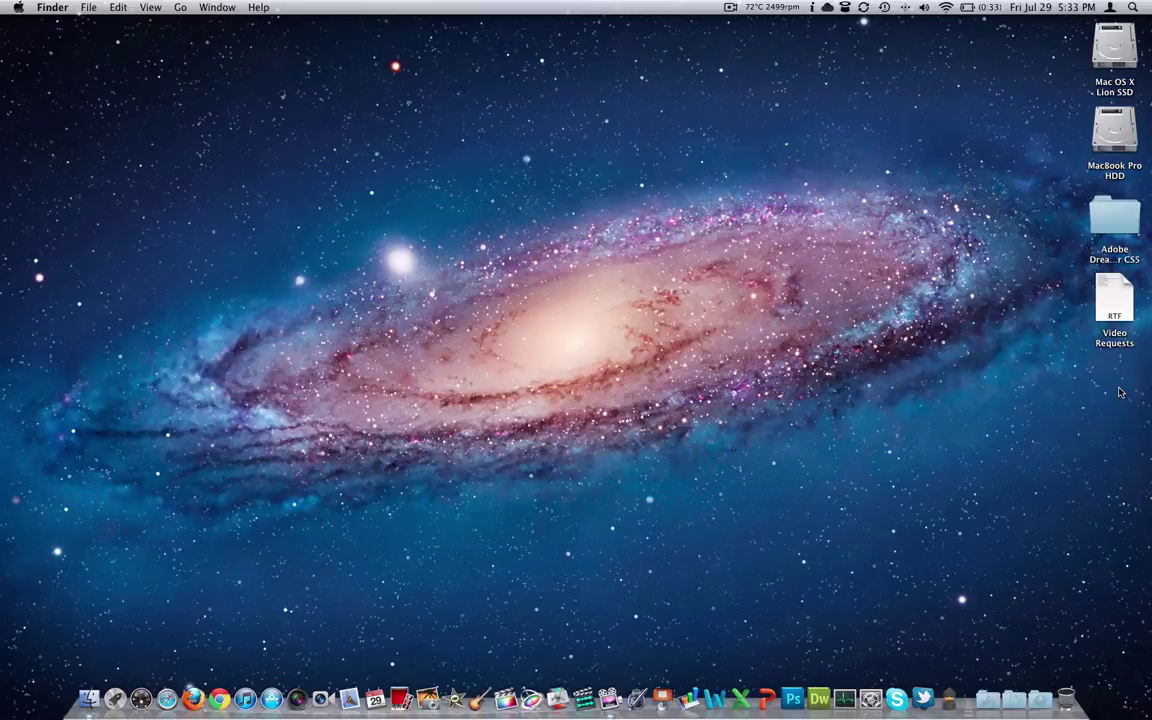